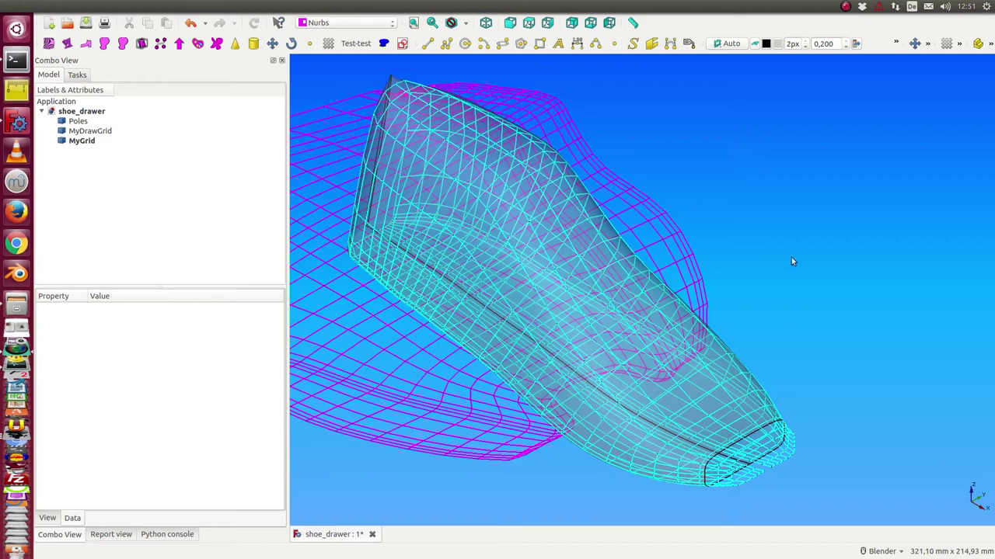
Zoom and shift the shoe aside, then select Poles and MyDrawGrid to show their properties
scroll(789, 262, "down", 3)
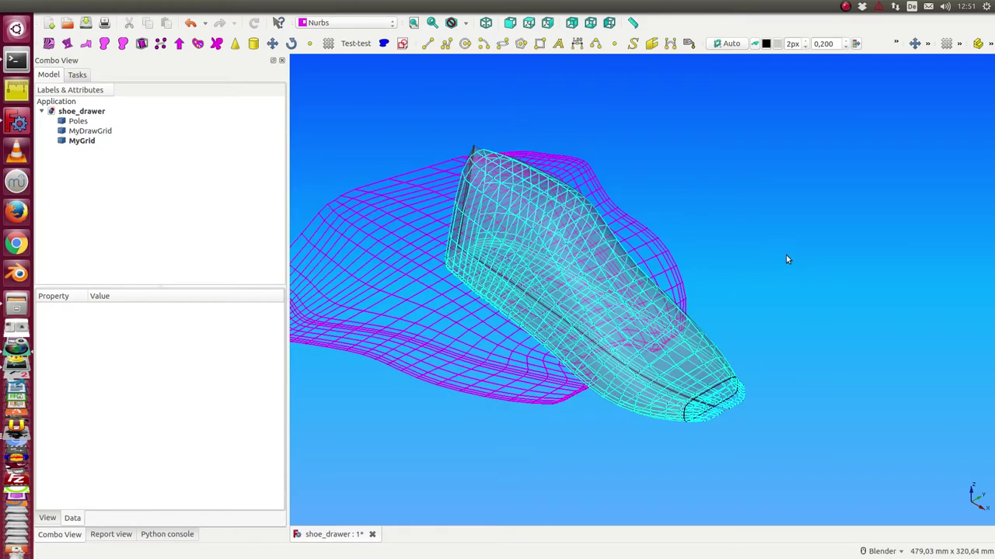
middle_click_drag(788, 260, 888, 260, "shift")
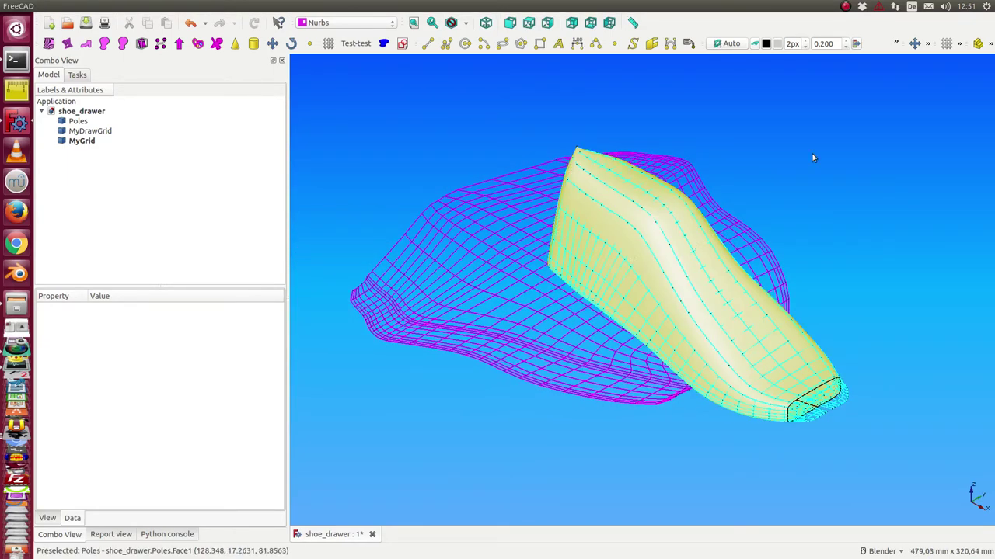
left_click(79, 122)
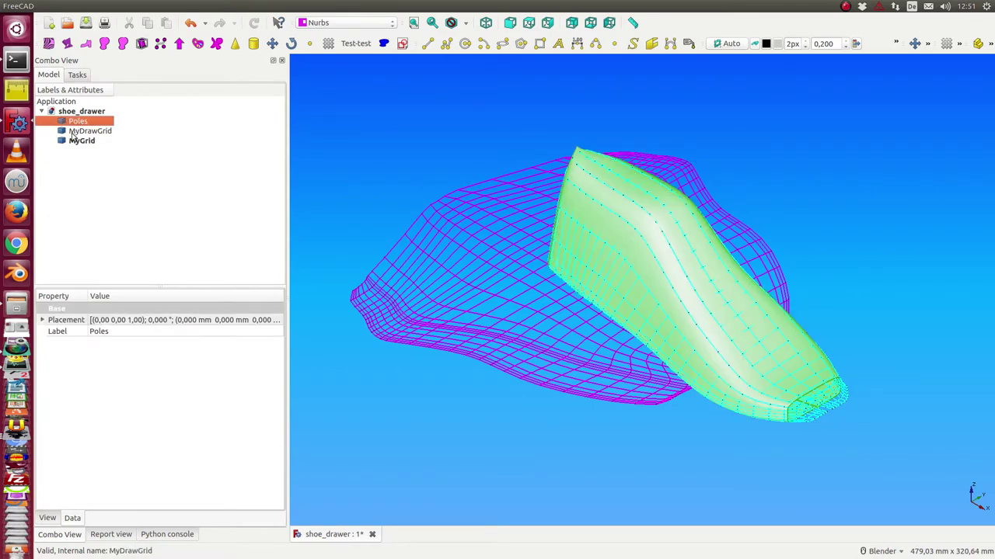
left_click(90, 132)
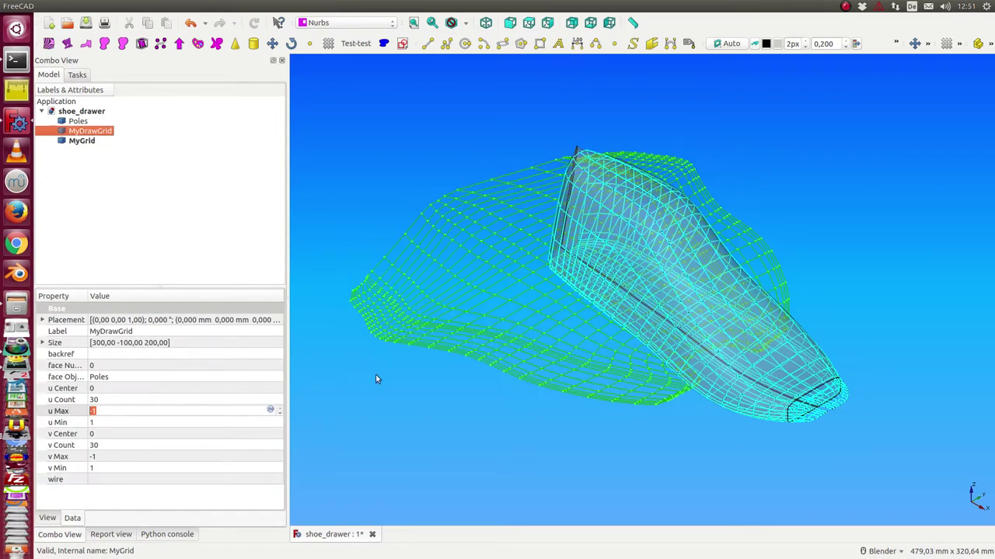
Orbit the view around the shoe to inspect the magenta grid from several angles
mouse_move(611, 325)
middle_mouse_down()
mouse_move(469, 222)
mouse_move(478, 236)
middle_mouse_up()
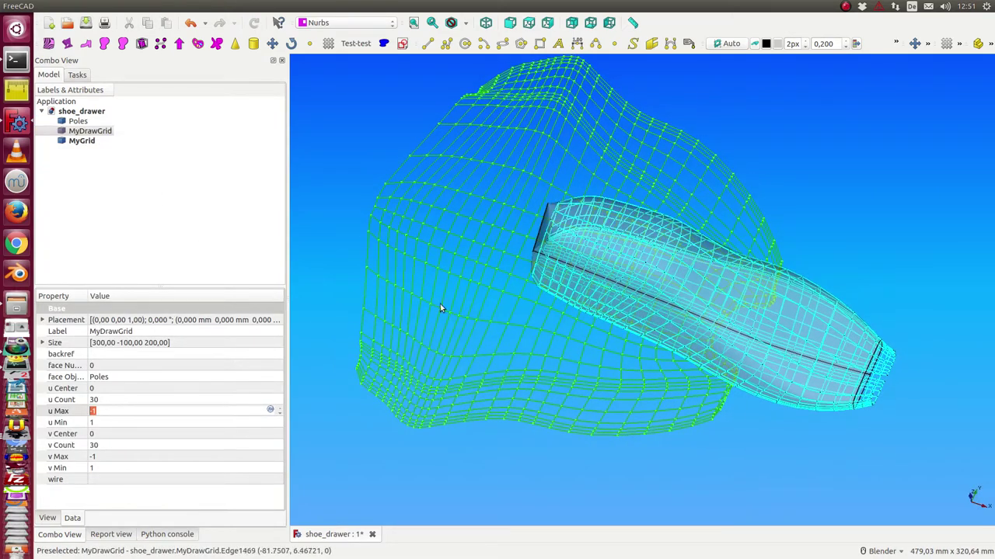
middle_click_drag(631, 502, 588, 442)
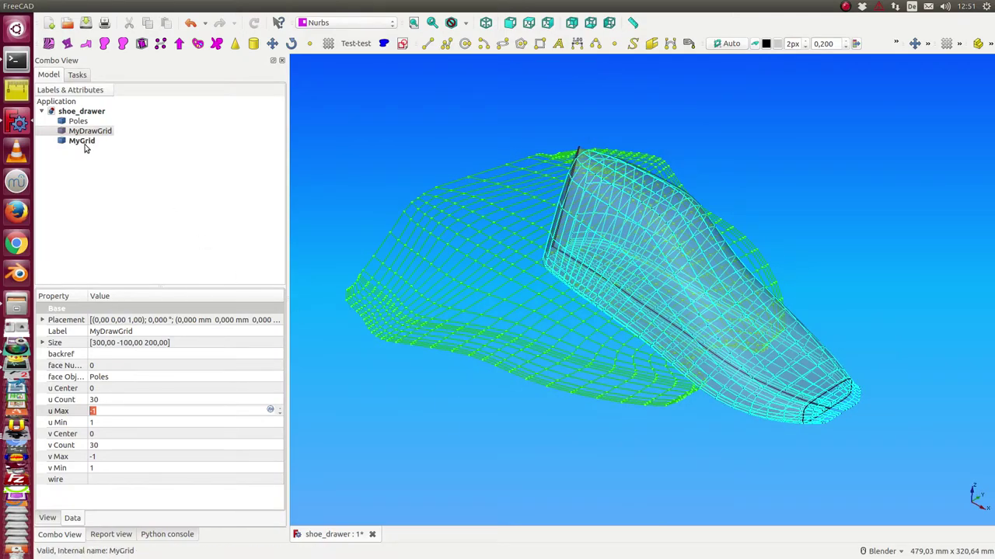
mouse_move(839, 332)
middle_mouse_down()
mouse_move(839, 322)
mouse_move(733, 309)
mouse_move(787, 320)
middle_mouse_up()
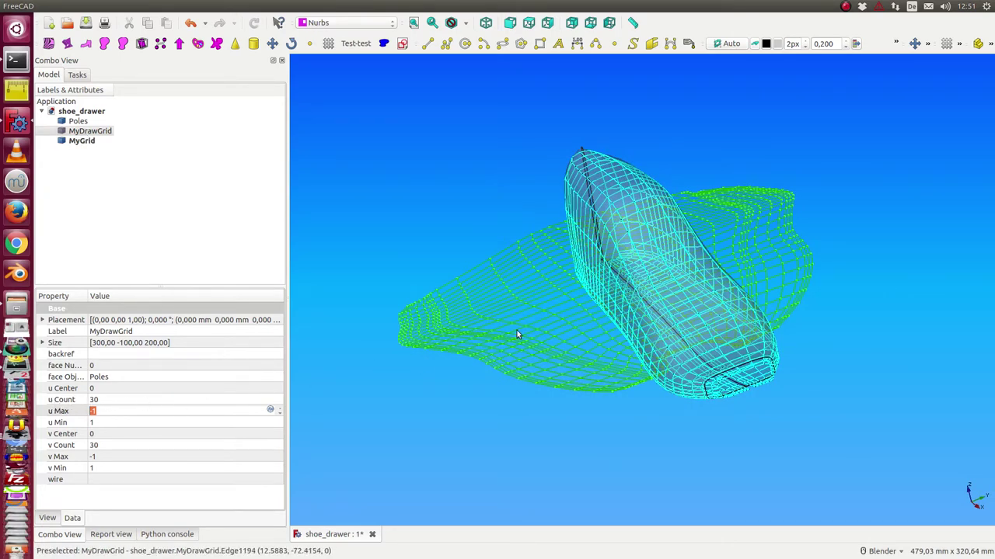
mouse_move(334, 369)
middle_mouse_down()
mouse_move(365, 362)
mouse_move(354, 383)
middle_mouse_up()
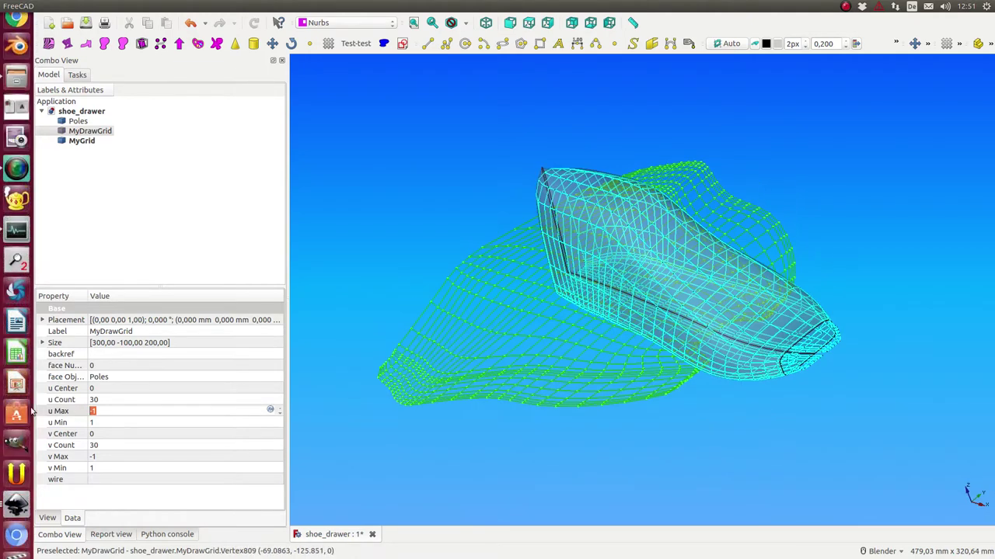
Change MyDrawGrid's u Count from 30 to 60 and v Count to 20, orbiting to check
left_click(118, 400)
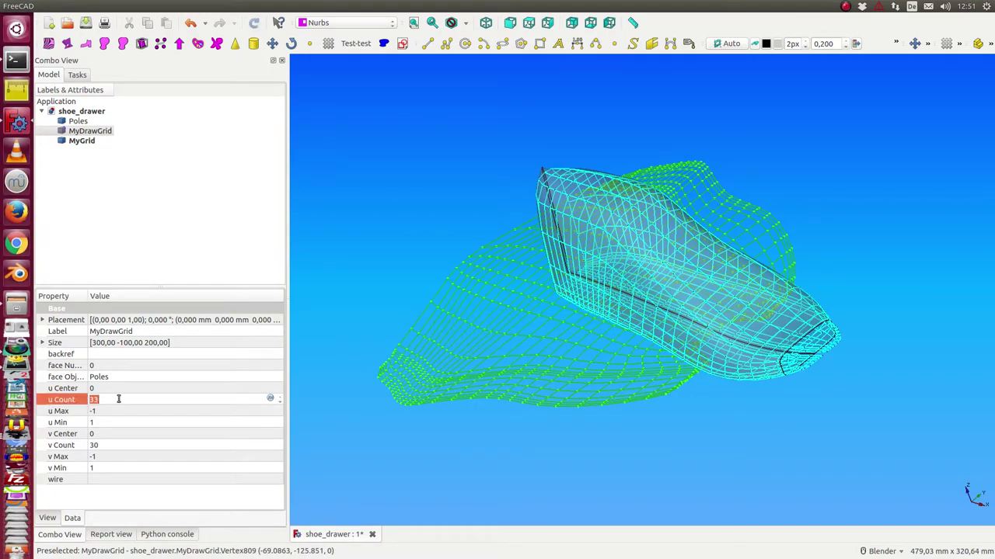
scroll(118, 399, "up", 2)
scroll(118, 399, "up", 3)
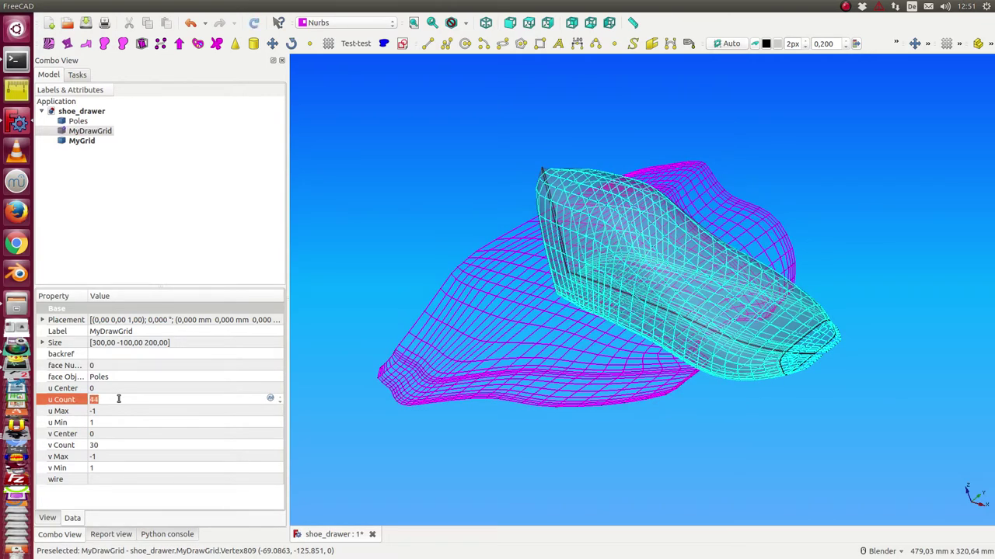
key("BackSpace")
key("BackSpace")
type("60")
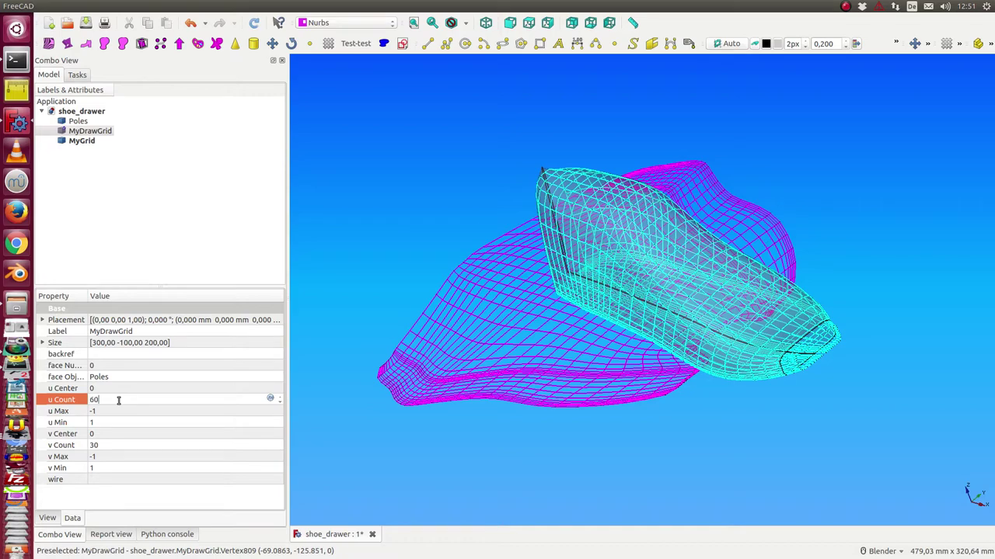
key("Return")
mouse_move(362, 189)
middle_mouse_down()
mouse_move(474, 257)
mouse_move(455, 253)
middle_mouse_up()
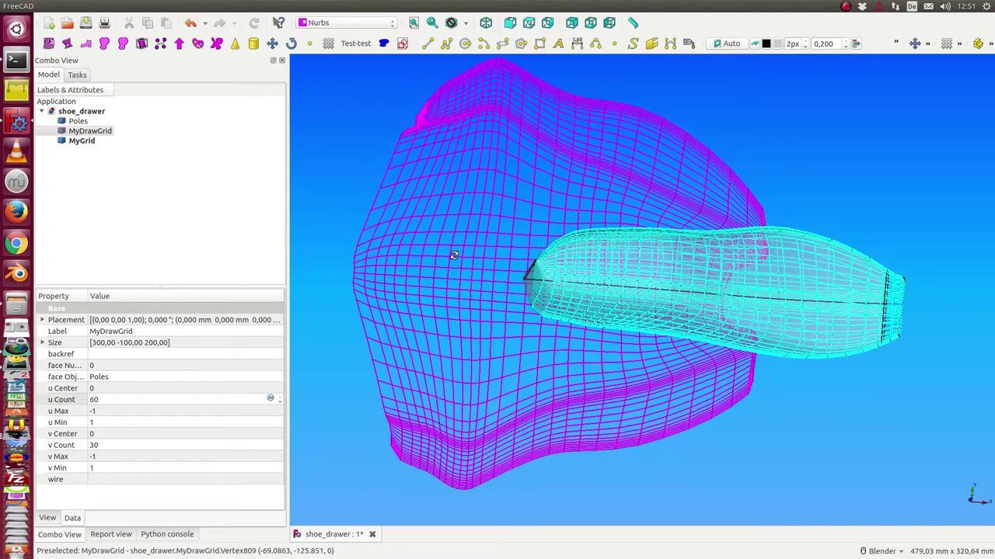
left_click(116, 444)
type("20")
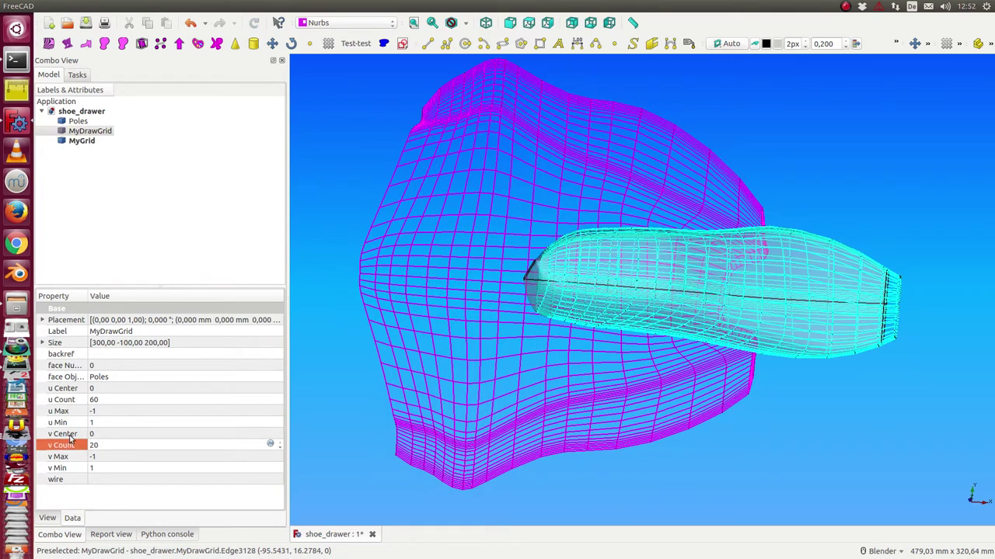
mouse_move(293, 305)
middle_mouse_down()
mouse_move(366, 238)
mouse_move(471, 258)
mouse_move(352, 321)
mouse_move(349, 273)
middle_mouse_up()
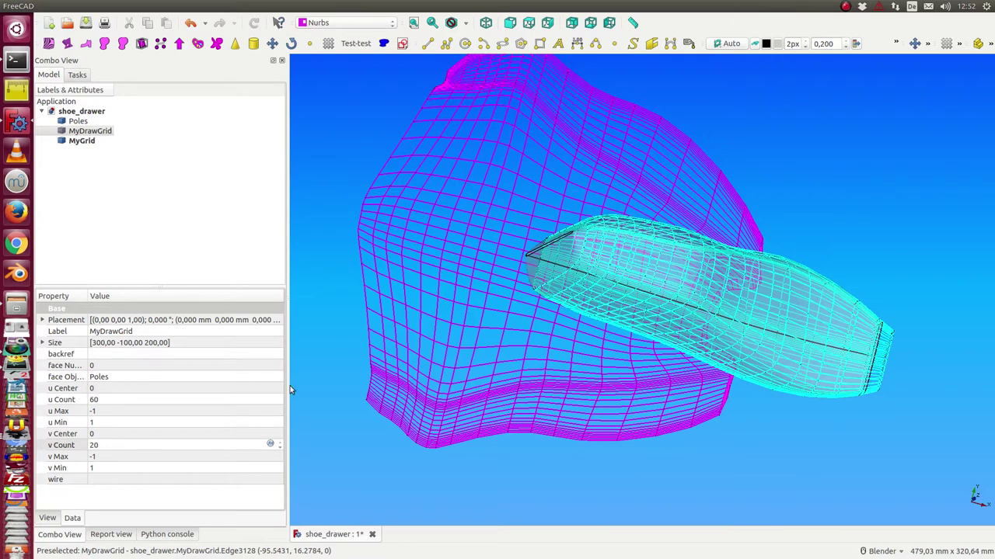
Enter 5 for MyDrawGrid's u Min and scroll the value upward
left_click(114, 411)
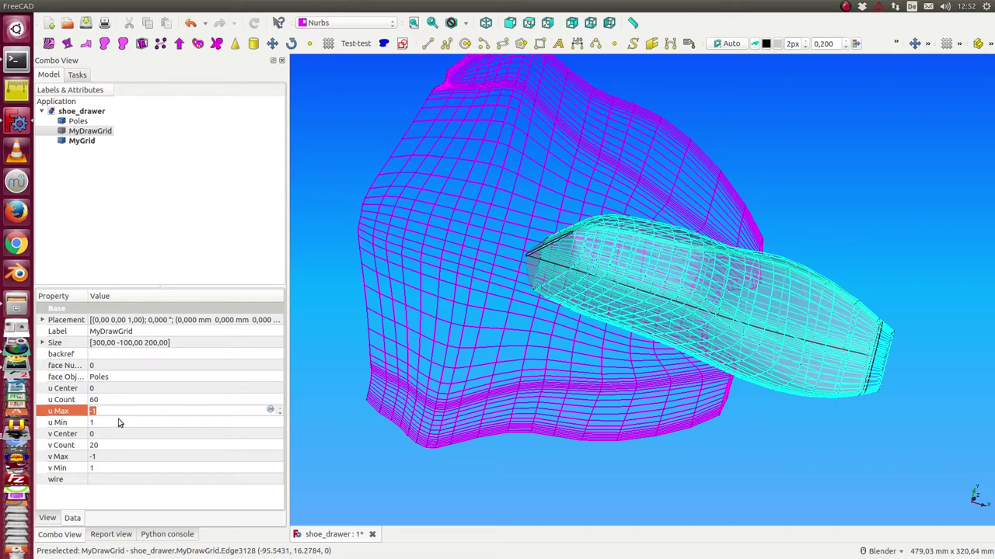
left_click(119, 422)
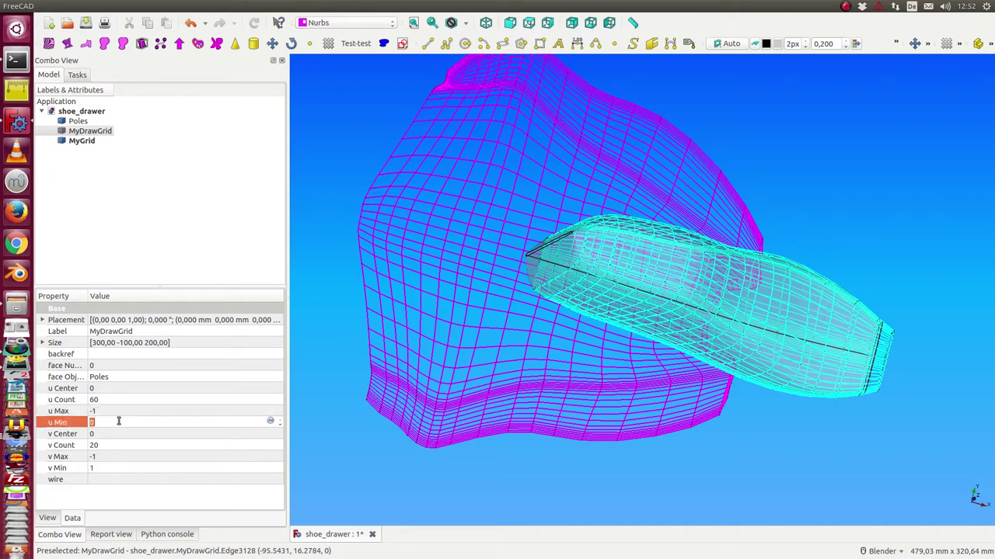
type("5")
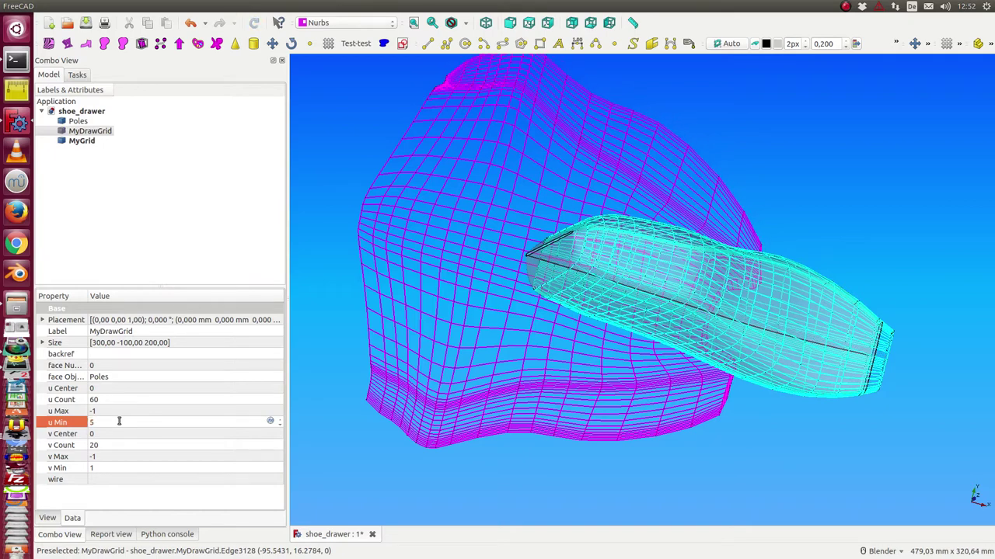
scroll(119, 421, "up", 2)
scroll(119, 422, "up", 2)
scroll(119, 421, "up", 2)
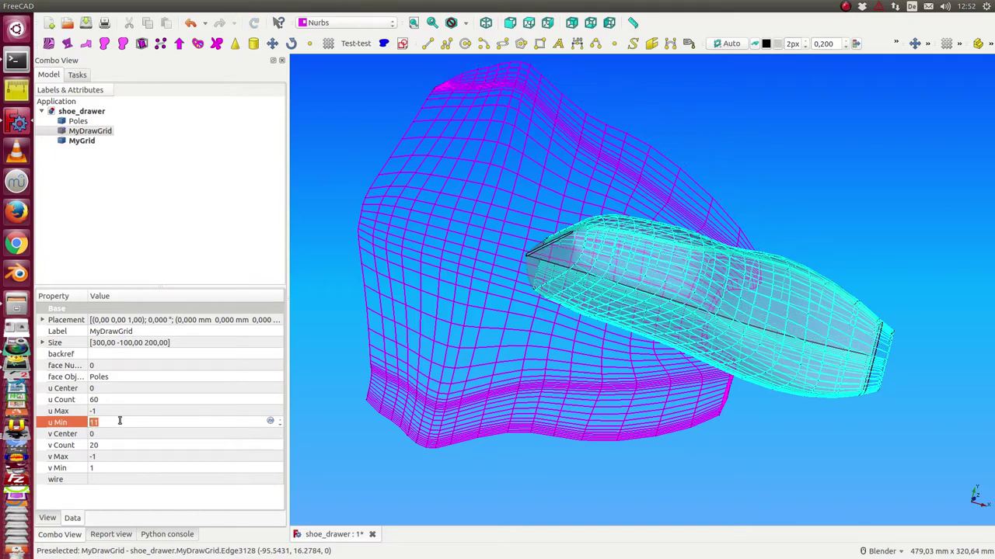
scroll(119, 421, "up", 1)
scroll(119, 421, "up", 1)
scroll(119, 421, "up", 2)
scroll(118, 421, "up", 1)
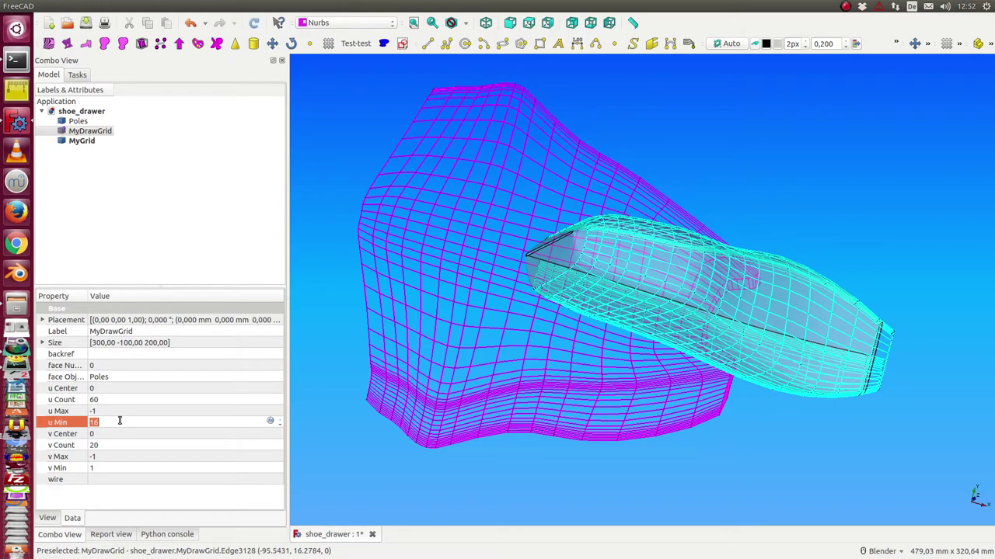
scroll(119, 421, "up", 1)
scroll(119, 421, "up", 1)
Settle u Min at 30, orbit to inspect the recomputed grid, and clear u Max for re-entry
mouse_move(466, 233)
middle_mouse_down()
mouse_move(505, 208)
mouse_move(506, 222)
middle_mouse_up()
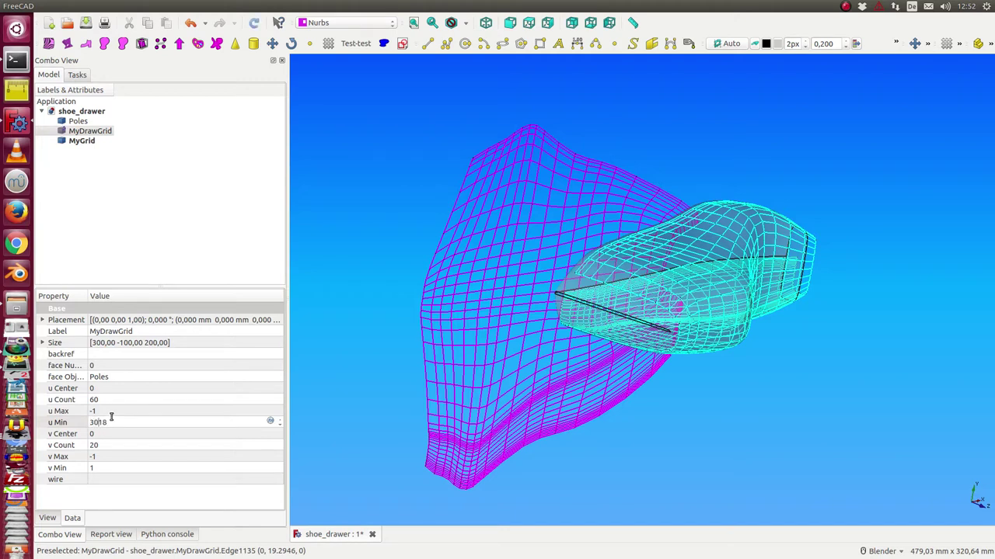
key("BackSpace")
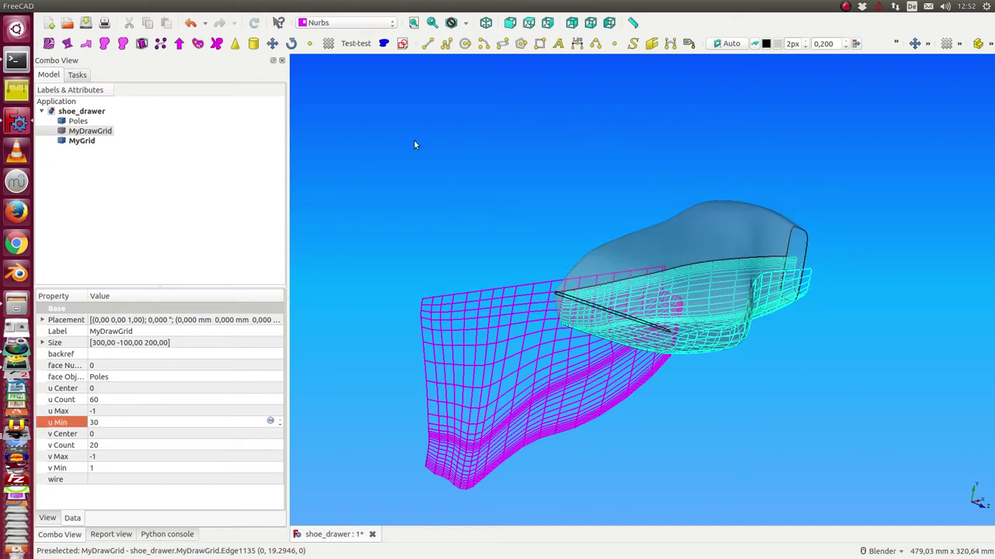
mouse_move(415, 145)
middle_mouse_down()
mouse_move(506, 251)
mouse_move(407, 193)
mouse_move(653, 424)
mouse_move(442, 273)
mouse_move(502, 384)
mouse_move(533, 266)
mouse_move(587, 379)
middle_mouse_up()
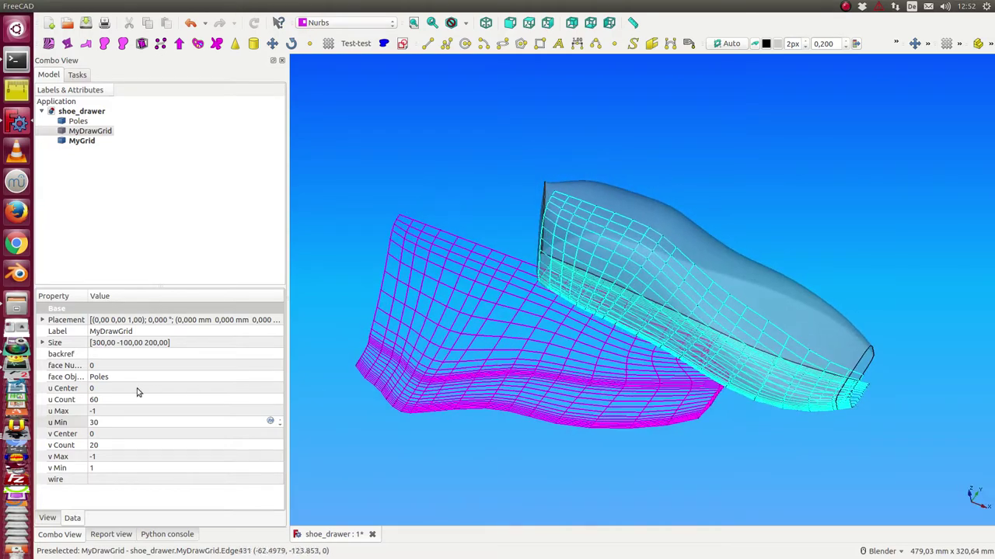
left_click(115, 411)
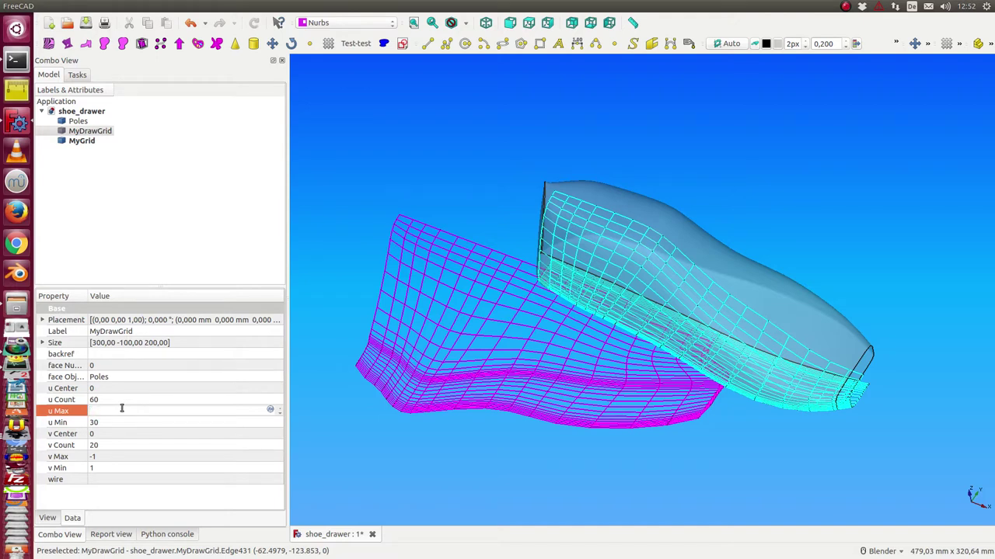
Type 60 into u Max and scroll it down, orbiting to a front-on view
type("60")
scroll(125, 411, "down", 2)
scroll(125, 411, "down", 2)
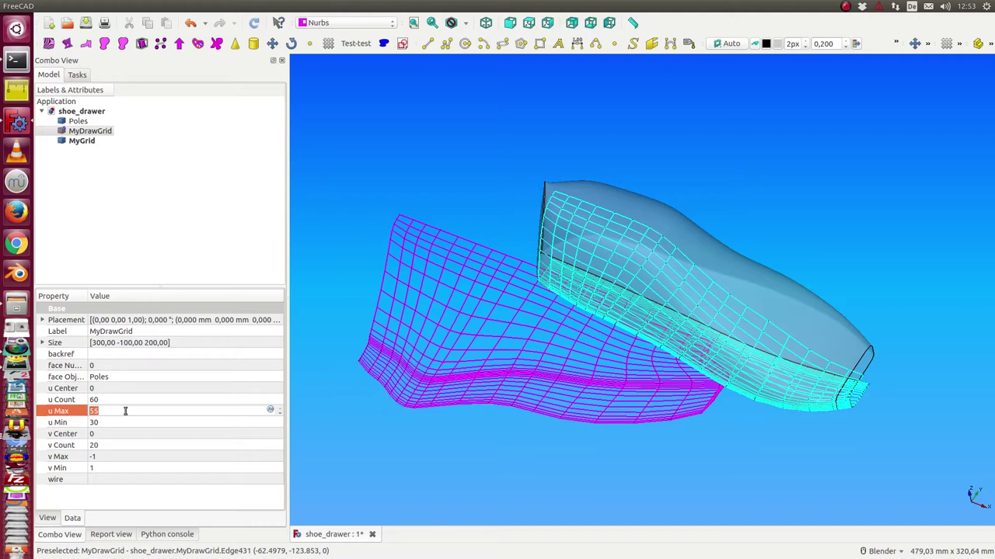
scroll(125, 411, "down", 2)
scroll(125, 411, "down", 2)
scroll(125, 411, "down", 2)
scroll(126, 410, "down", 1)
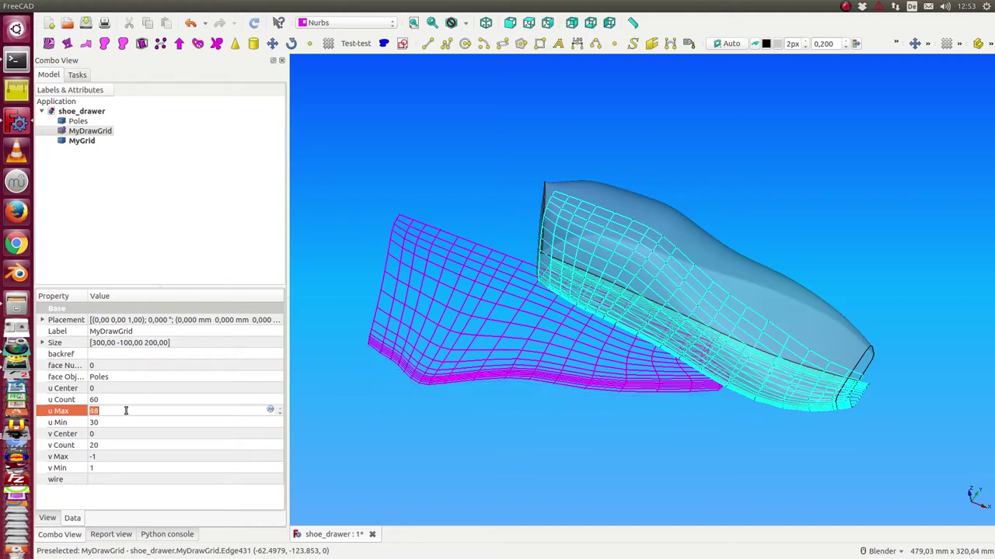
mouse_move(441, 415)
middle_mouse_down()
mouse_move(440, 156)
mouse_move(455, 169)
mouse_move(450, 223)
mouse_move(463, 237)
middle_mouse_up()
mouse_move(584, 306)
middle_mouse_down()
mouse_move(572, 288)
mouse_move(612, 351)
mouse_move(596, 333)
mouse_move(582, 257)
mouse_move(611, 218)
middle_mouse_up()
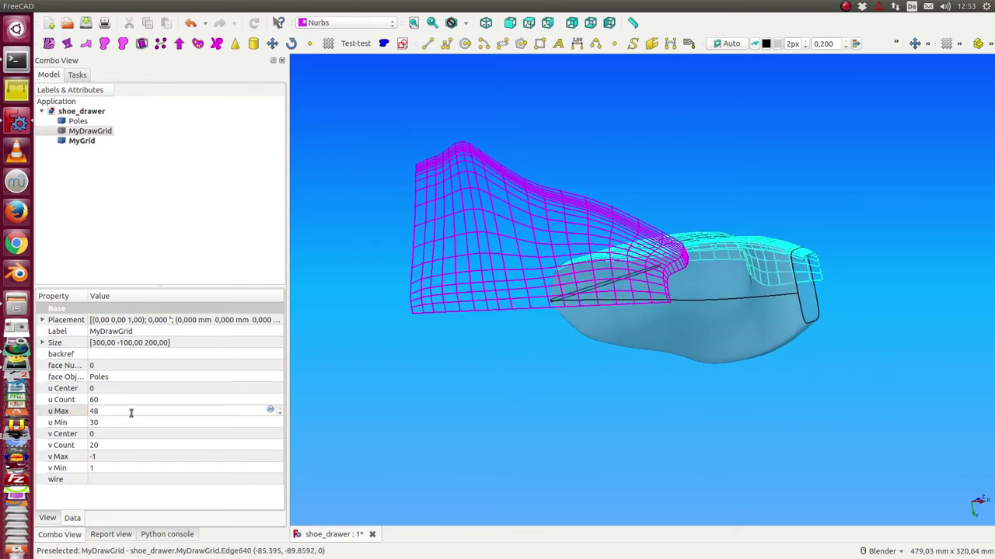
Fine-tune u Max to 46 and orbit the shoe to check the u 30–46 band
scroll(129, 413, "up", 1)
scroll(129, 413, "down", 1)
scroll(129, 413, "down", 1)
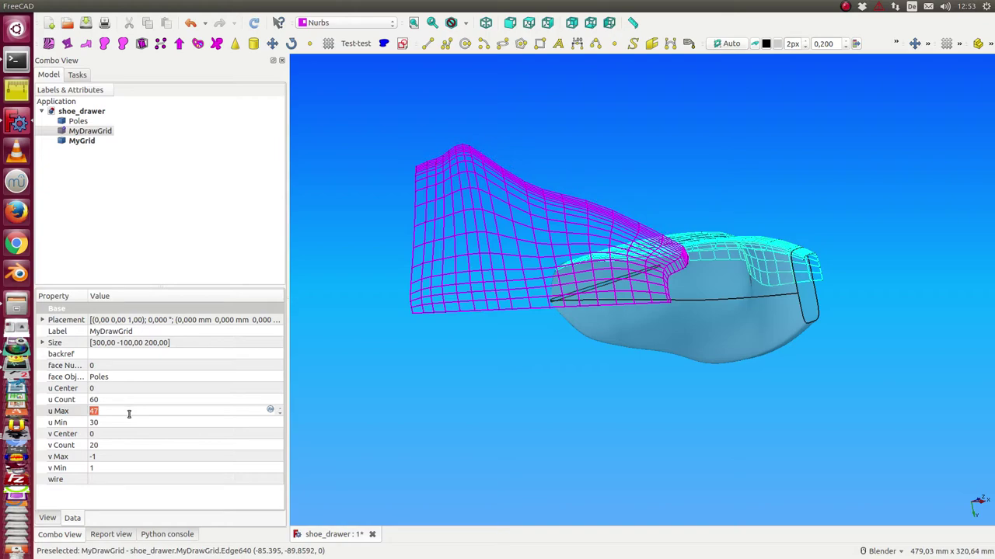
scroll(129, 413, "up", 1)
scroll(129, 413, "down", 2)
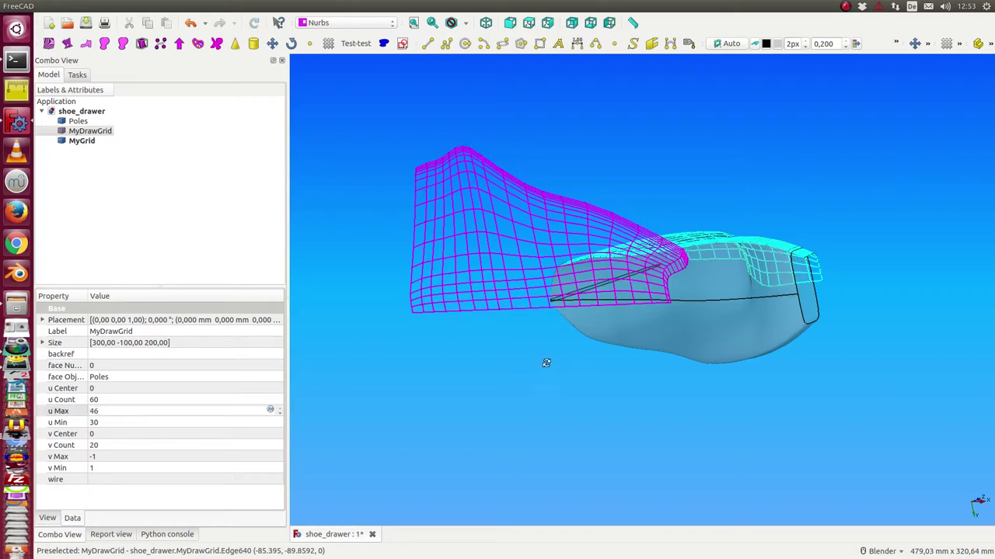
mouse_move(544, 362)
middle_mouse_down()
mouse_move(503, 415)
mouse_move(495, 403)
mouse_move(544, 347)
mouse_move(572, 149)
mouse_move(592, 213)
mouse_move(453, 213)
mouse_move(555, 223)
mouse_move(615, 212)
mouse_move(583, 101)
mouse_move(510, 158)
mouse_move(498, 296)
mouse_move(538, 324)
mouse_move(482, 288)
middle_mouse_up()
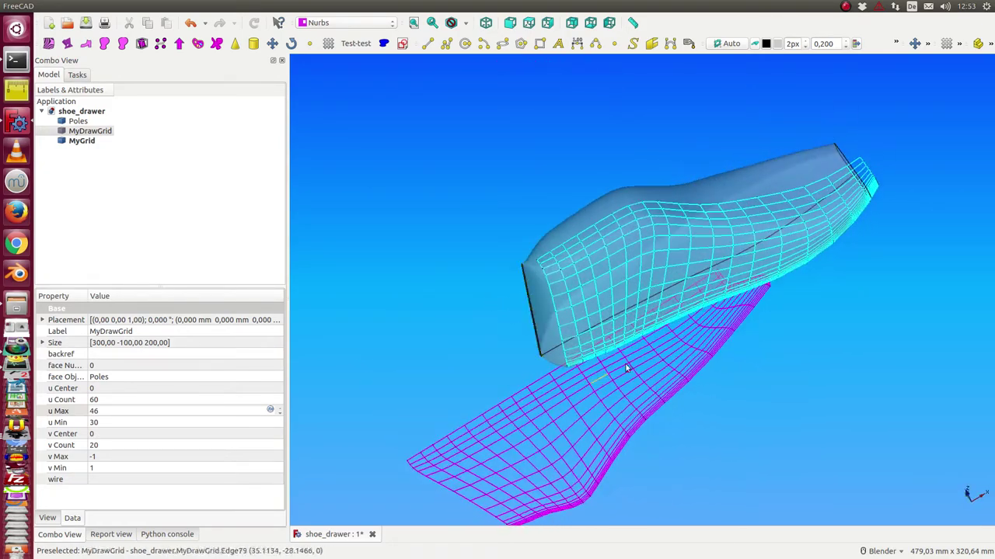
mouse_move(711, 463)
middle_mouse_down()
mouse_move(514, 91)
mouse_move(614, 215)
middle_mouse_up()
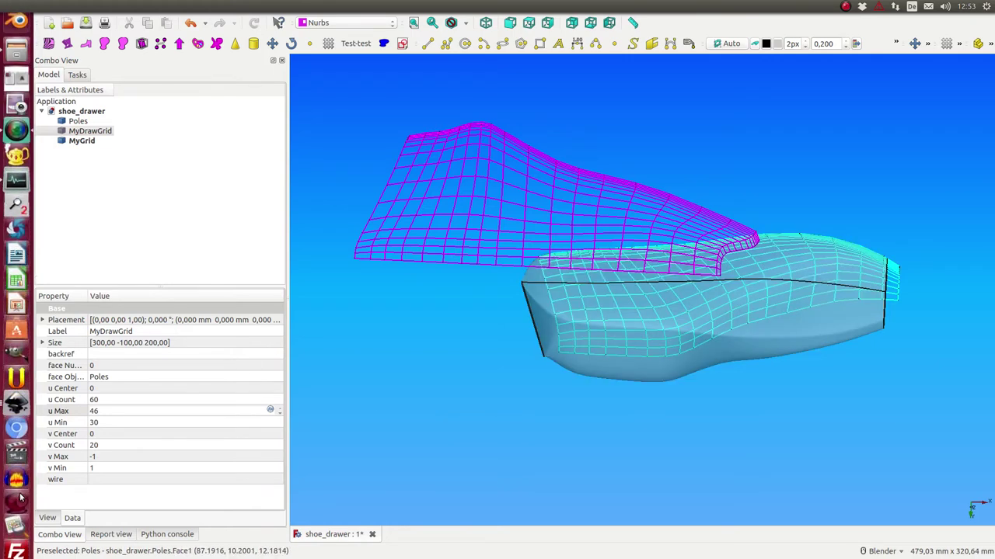
Scroll MyDrawGrid's v Min to 3 and apply it
left_click(135, 470)
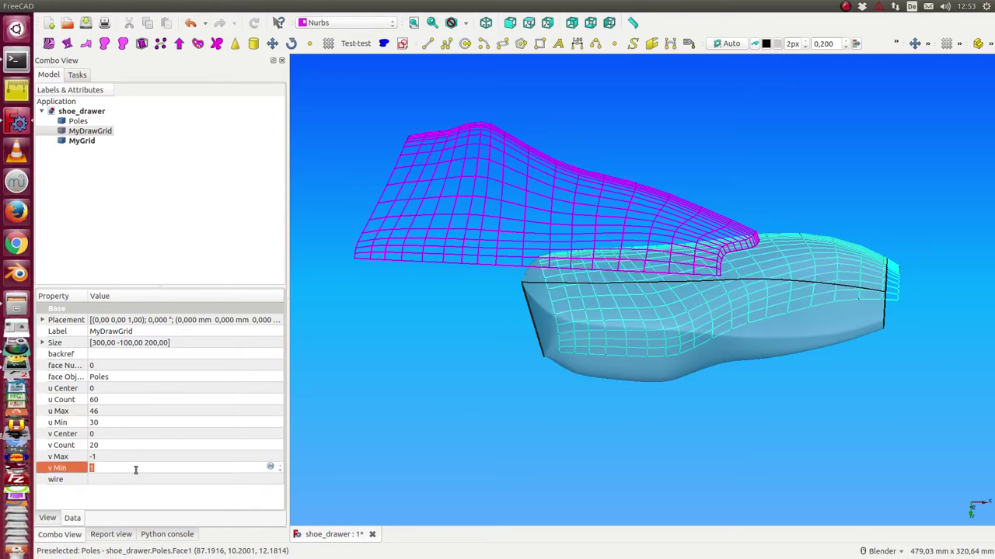
scroll(135, 469, "down", 1)
key("Return")
scroll(135, 469, "up", 1)
scroll(135, 469, "up", 1)
key("Return")
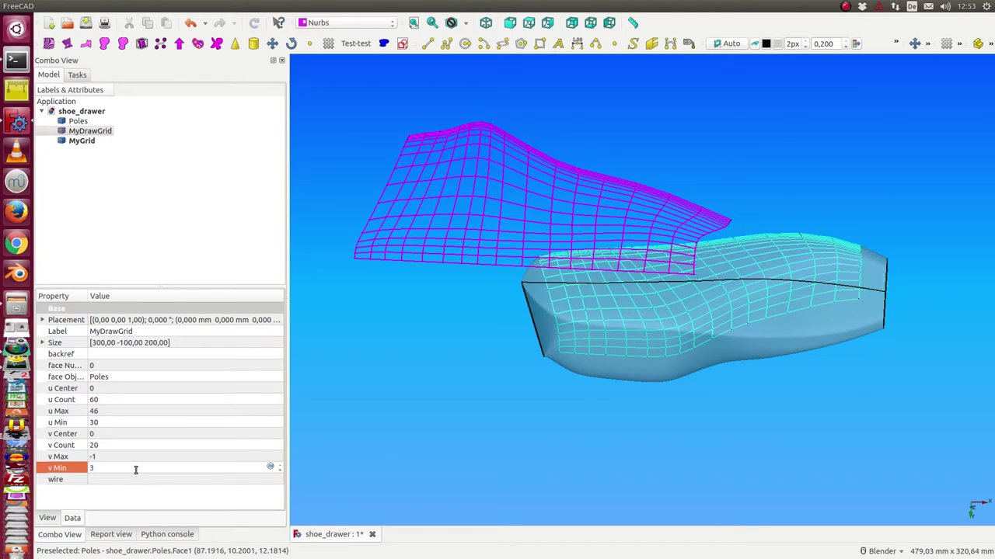
Type 20 into v Max and scroll it down to 16, trimming the grid's ends
left_click(118, 457)
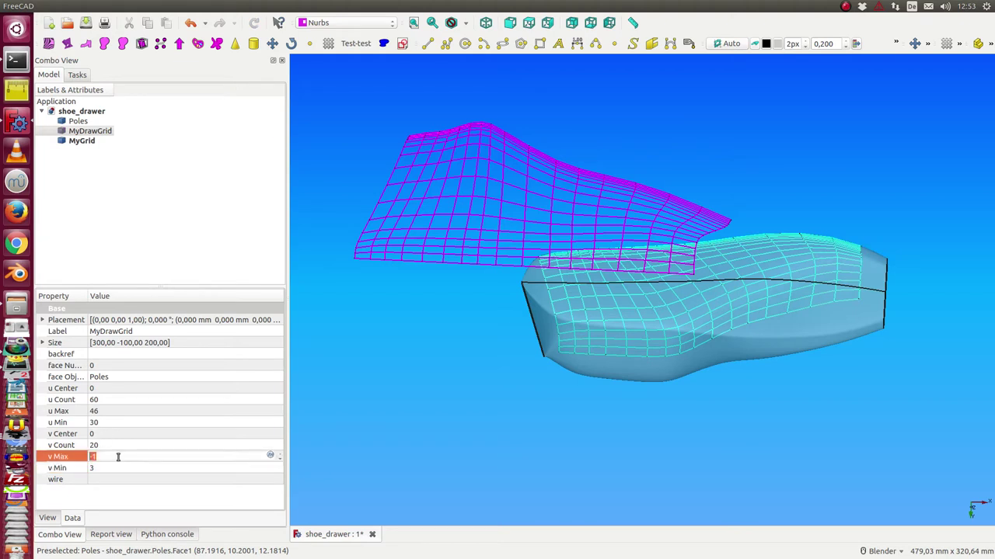
type("20")
scroll(136, 457, "down", 1)
scroll(137, 457, "down", 1)
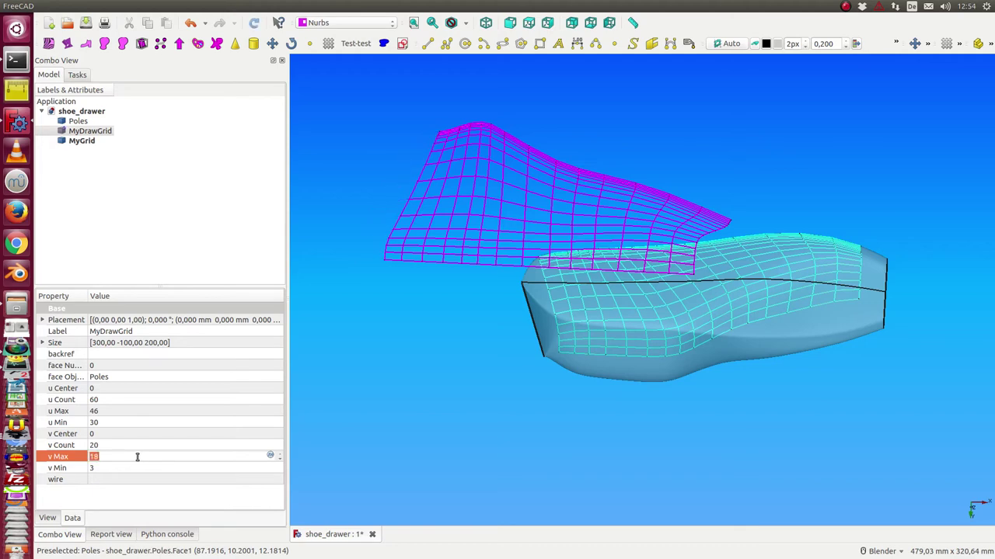
mouse_move(474, 435)
middle_mouse_down()
mouse_move(482, 470)
mouse_move(475, 211)
mouse_move(469, 244)
mouse_move(482, 299)
mouse_move(313, 308)
mouse_move(409, 309)
mouse_move(100, 467)
middle_mouse_up()
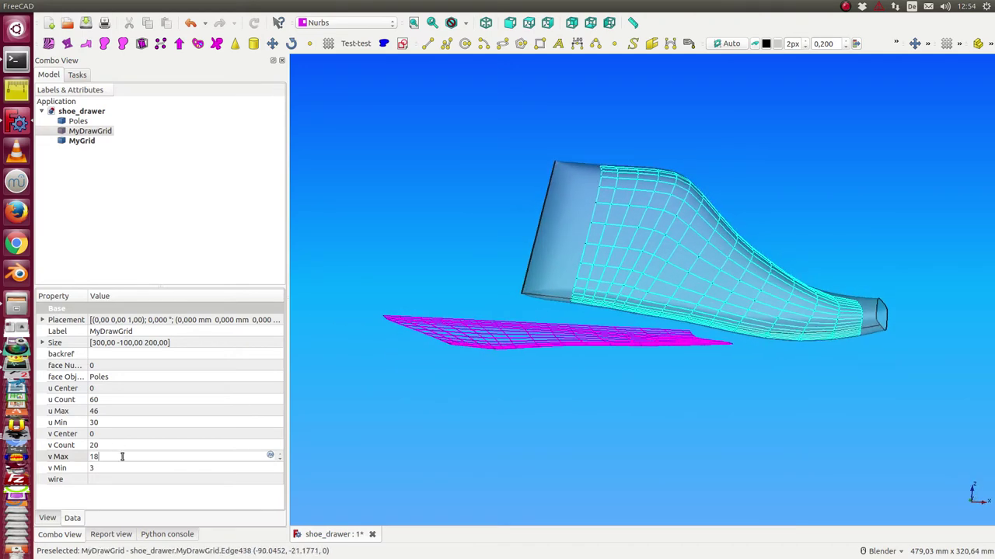
scroll(122, 457, "down", 1)
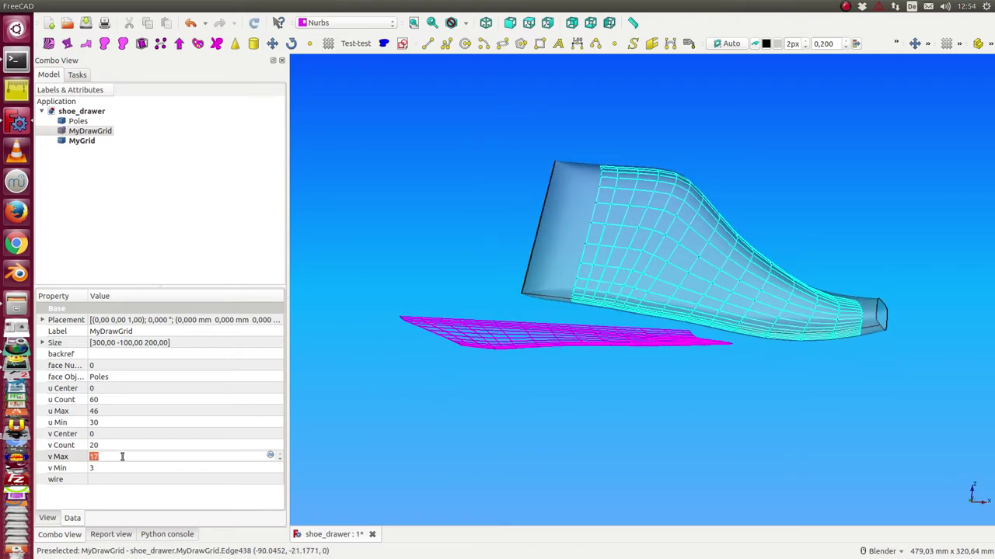
key("Return")
scroll(122, 457, "down", 1)
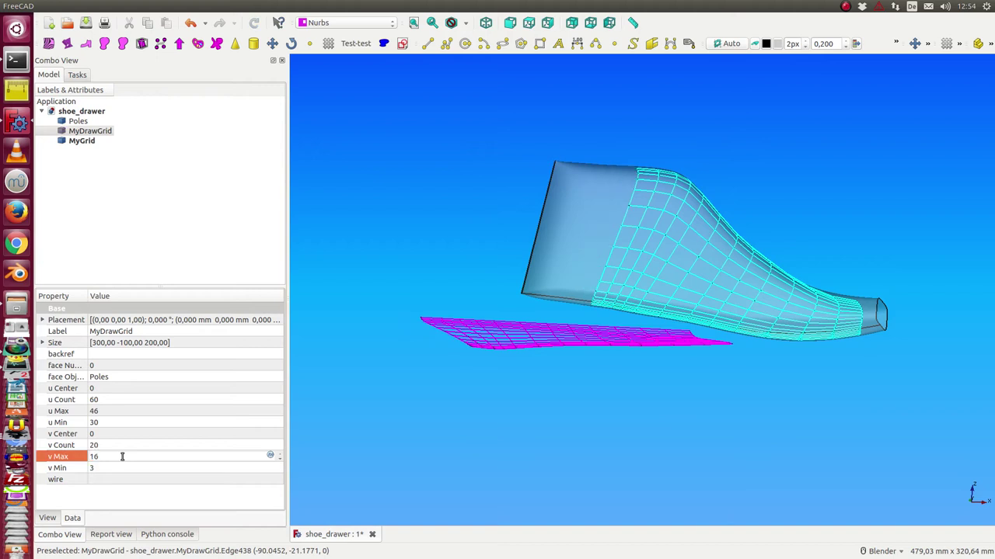
left_click(113, 444)
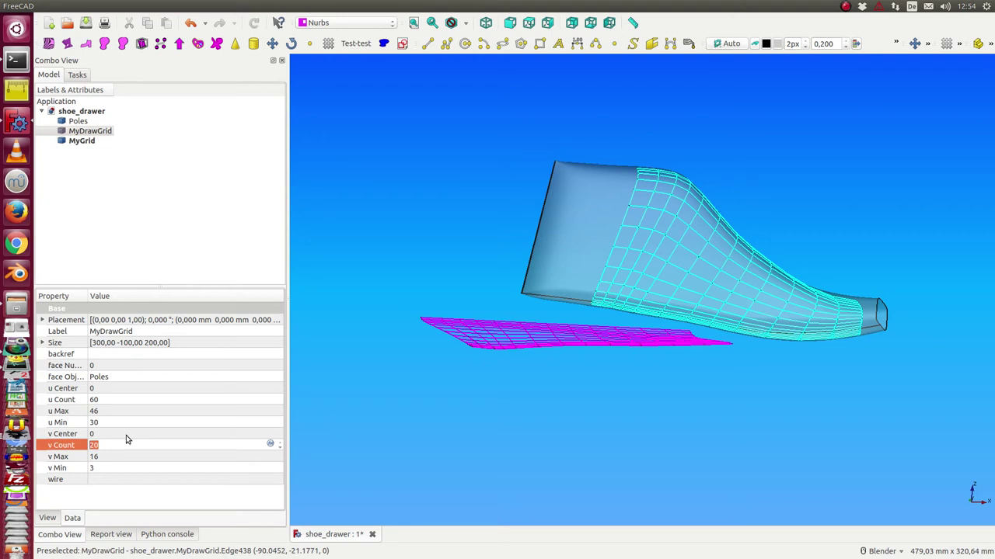
Type 40 into v Count, 32 into v Max and 6 into v Min
type("40")
left_click(115, 457)
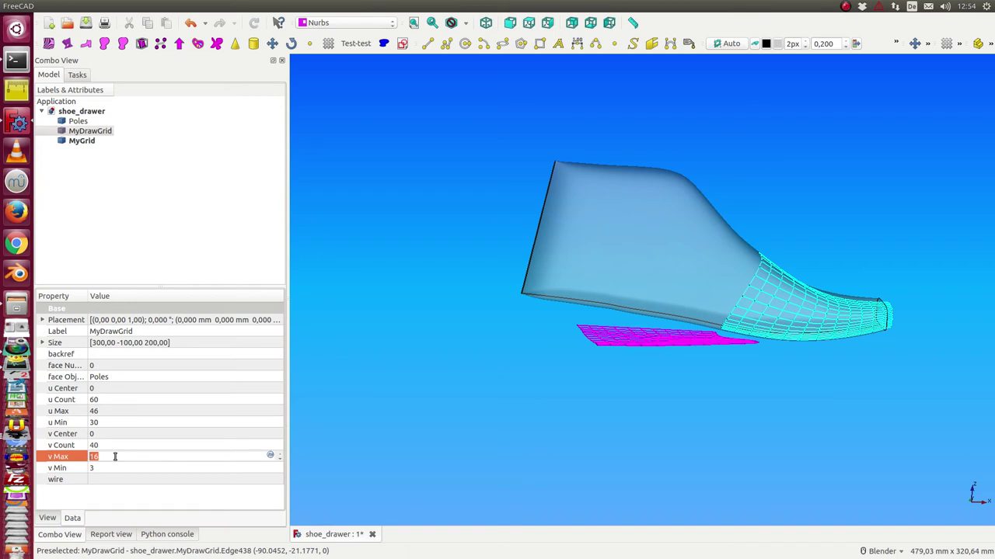
type("32")
left_click(102, 468)
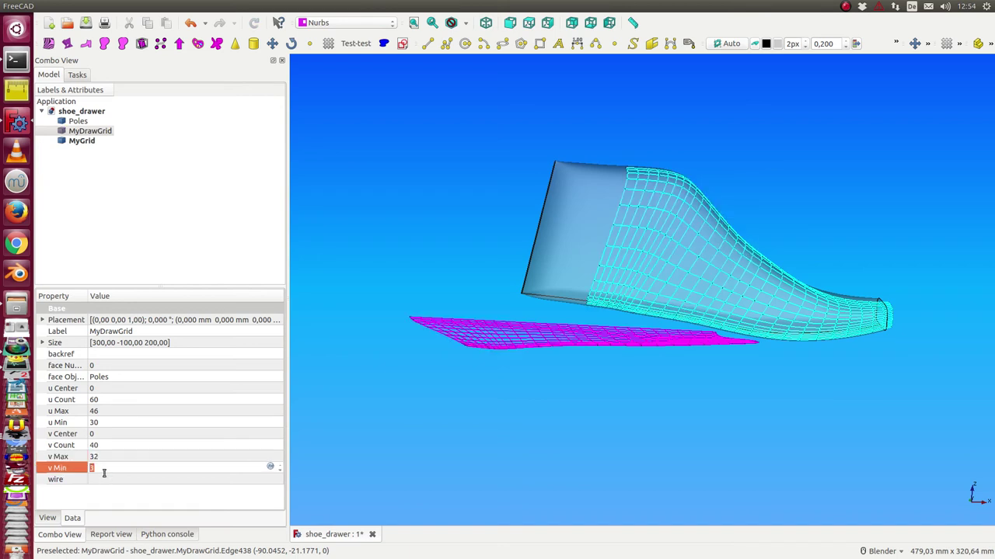
type("6")
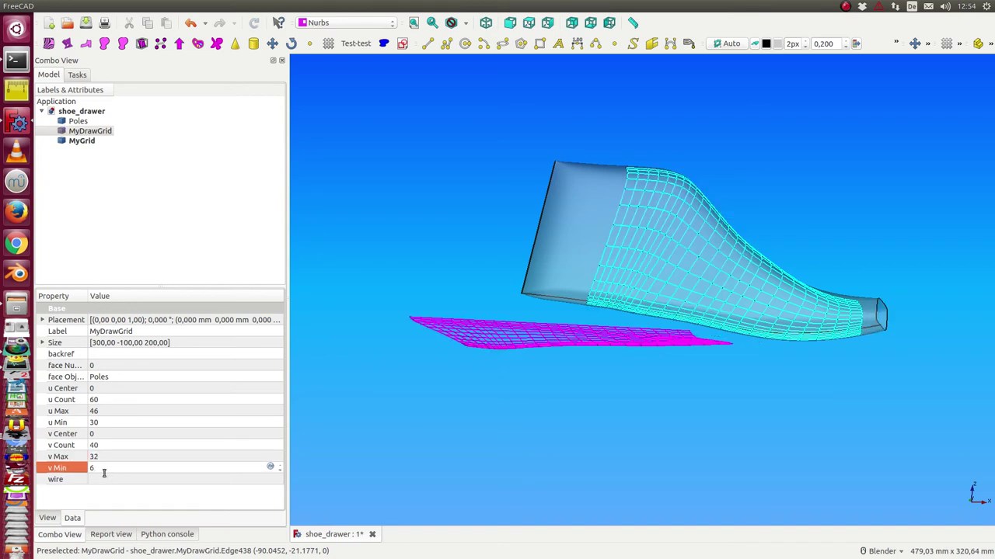